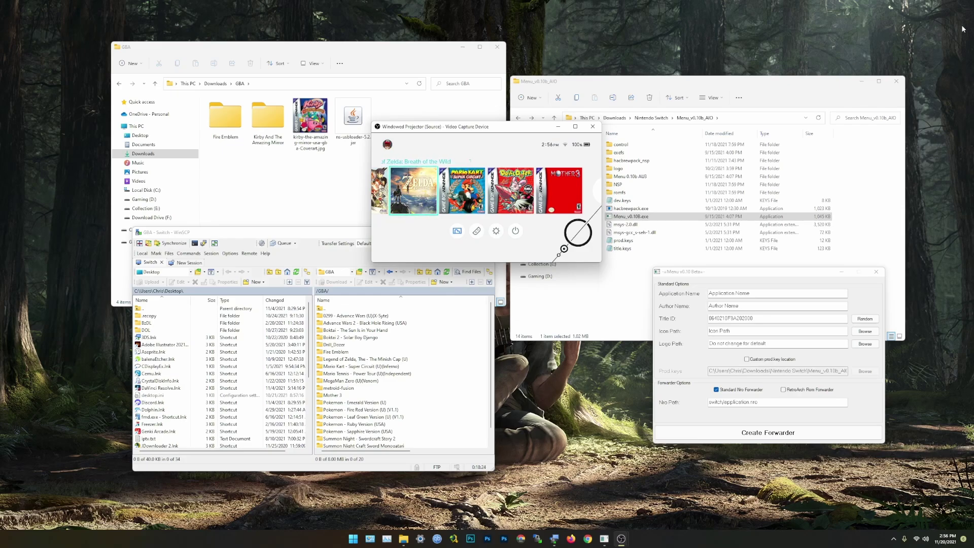
Open the Switch's /GBA/ folder in WinSCP and start uploading the Kirby And The Amazing Mirror .gba rom
double_click(278, 126)
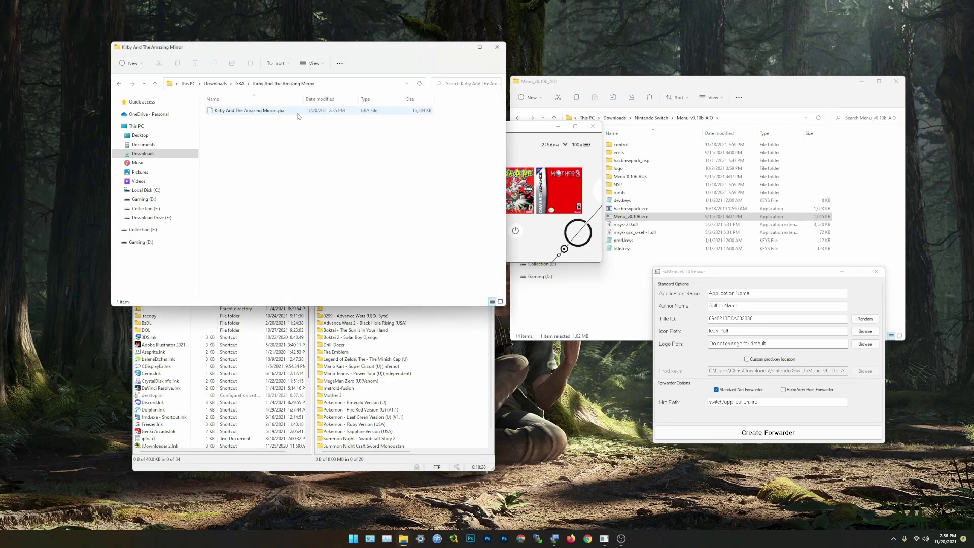
left_click(244, 84)
left_click(447, 418)
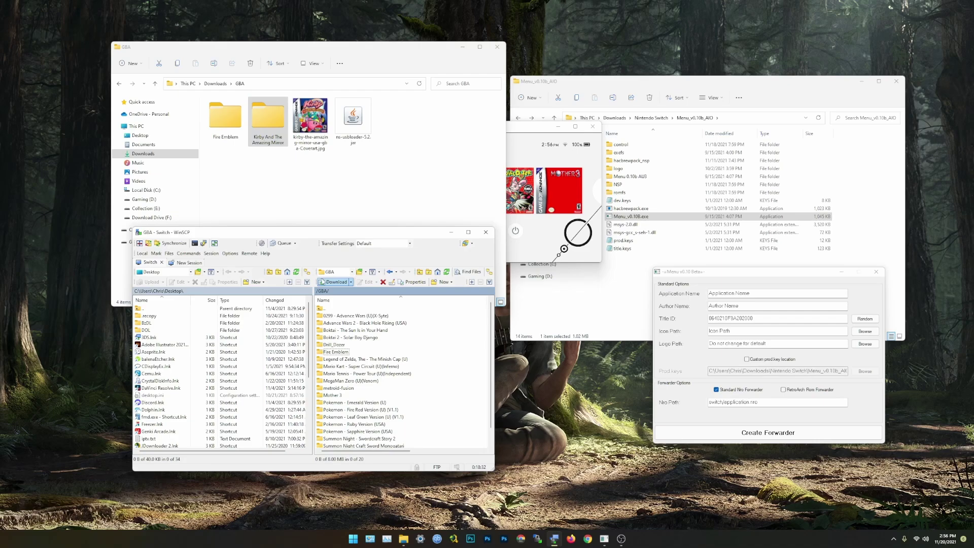
left_click_drag(338, 236, 701, 217)
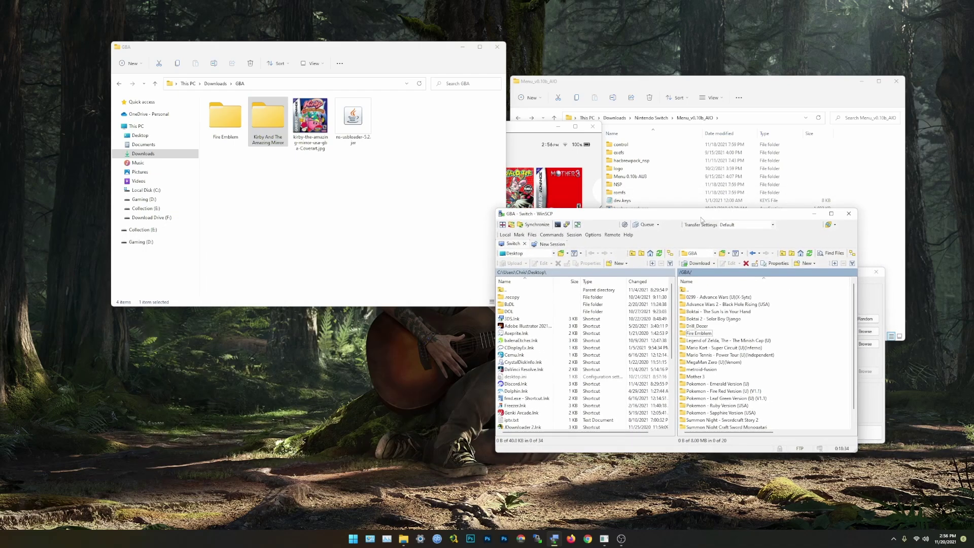
double_click(696, 290)
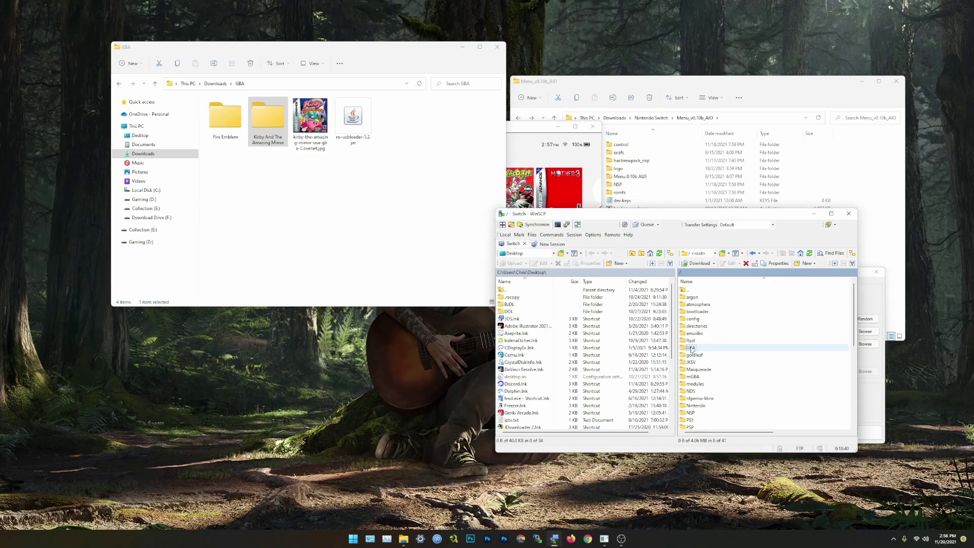
double_click(691, 349)
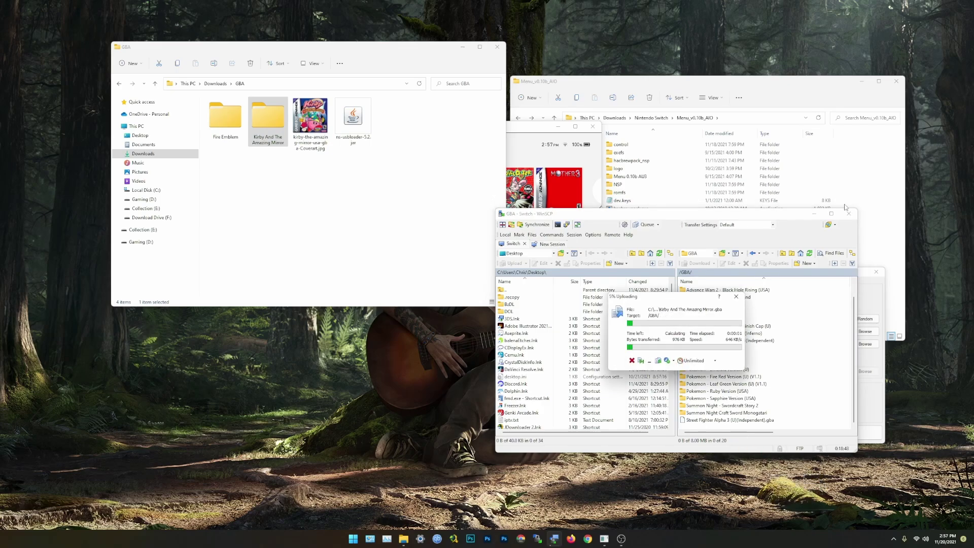
Launch Menu_v0.10B.exe from Menu_v0.10b_AIO and open its control folder
left_click(755, 82)
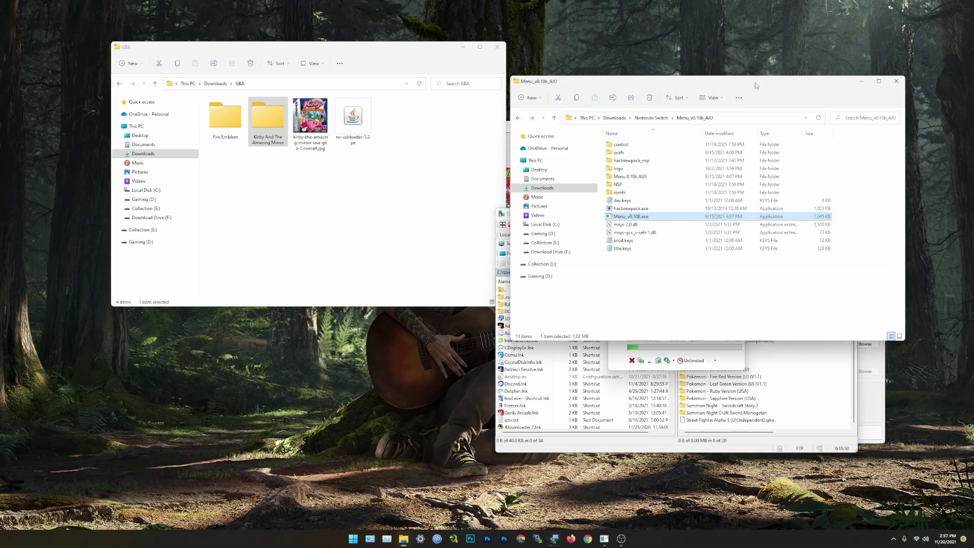
double_click(619, 217)
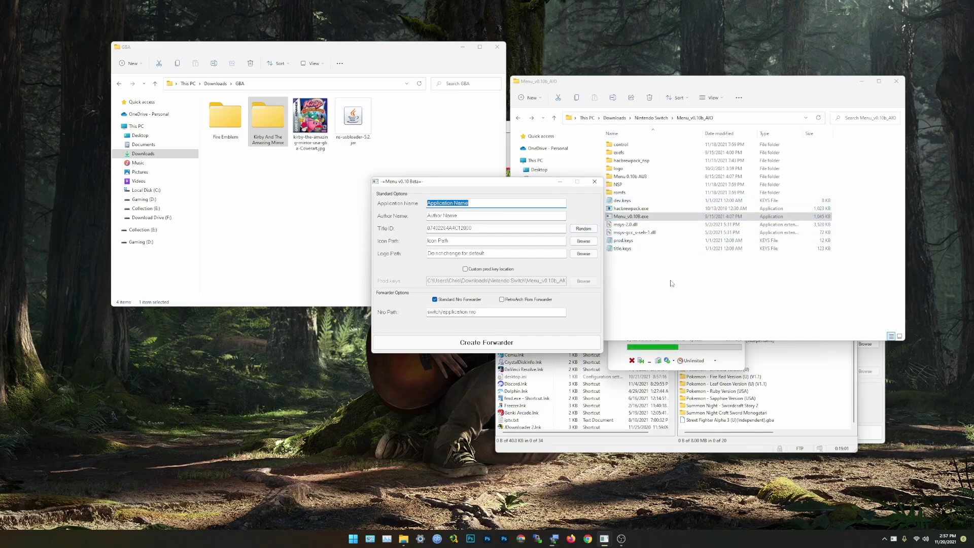
double_click(629, 145)
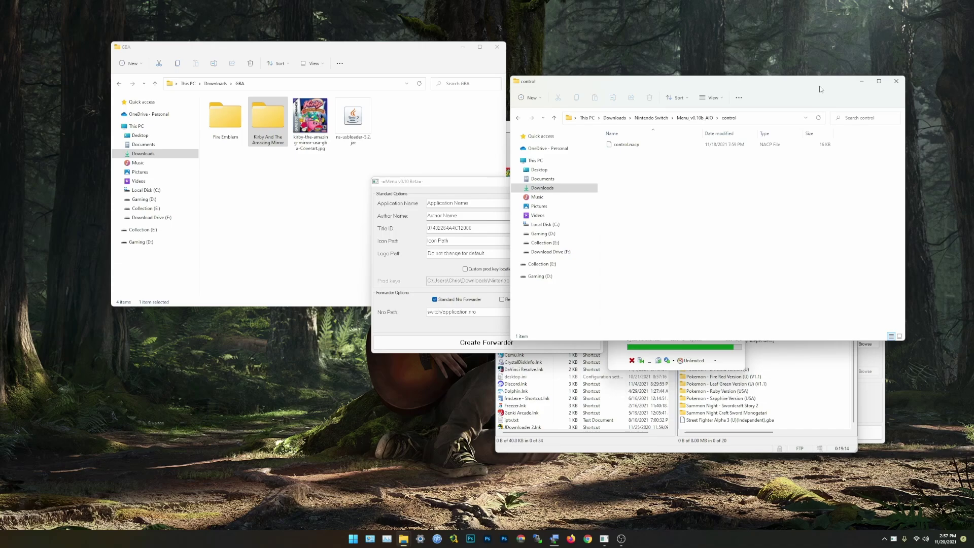
left_click(417, 188)
Copy the folder name and paste it as the Application Name 'Kirby And The Amazing Mirror'
left_click(266, 140)
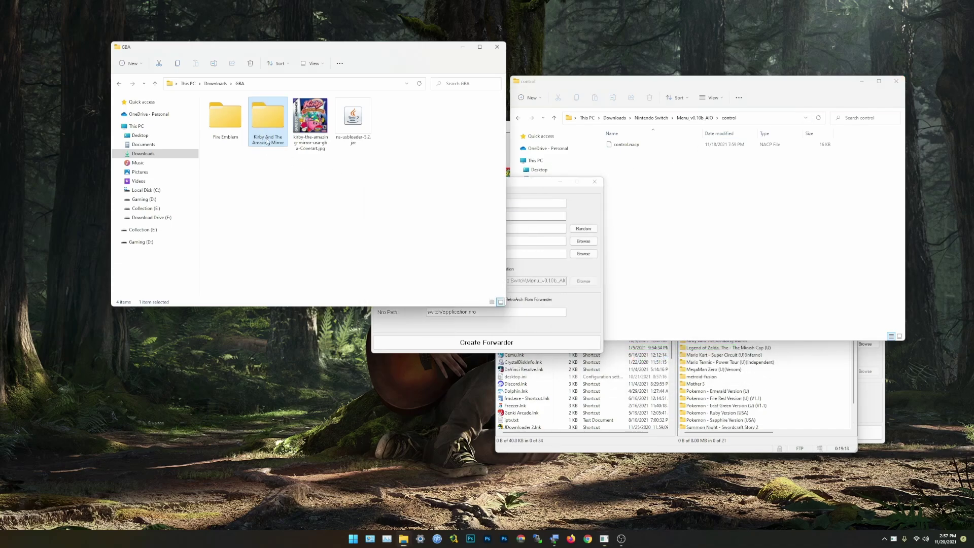
right_click(267, 142)
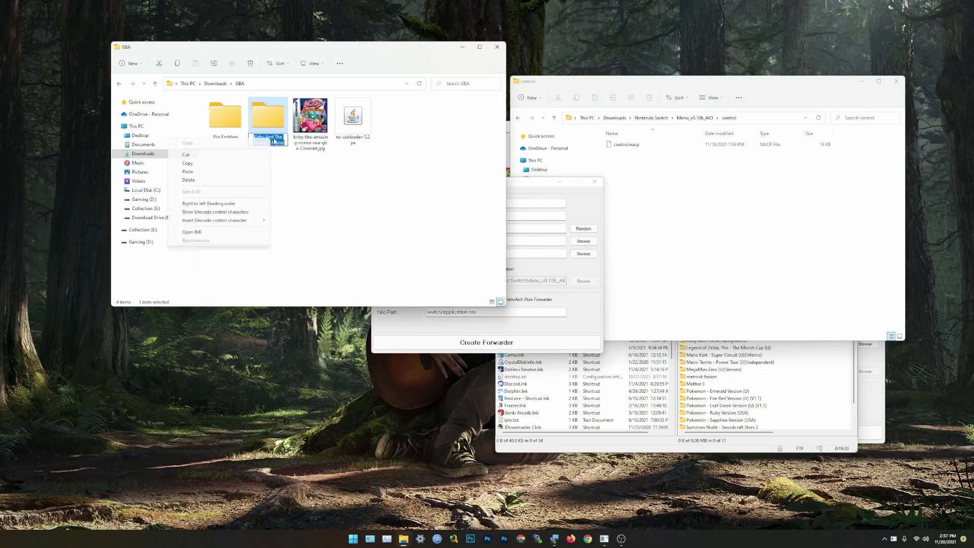
left_click(229, 167)
key("ctrl+c")
key("Escape")
left_click(533, 197)
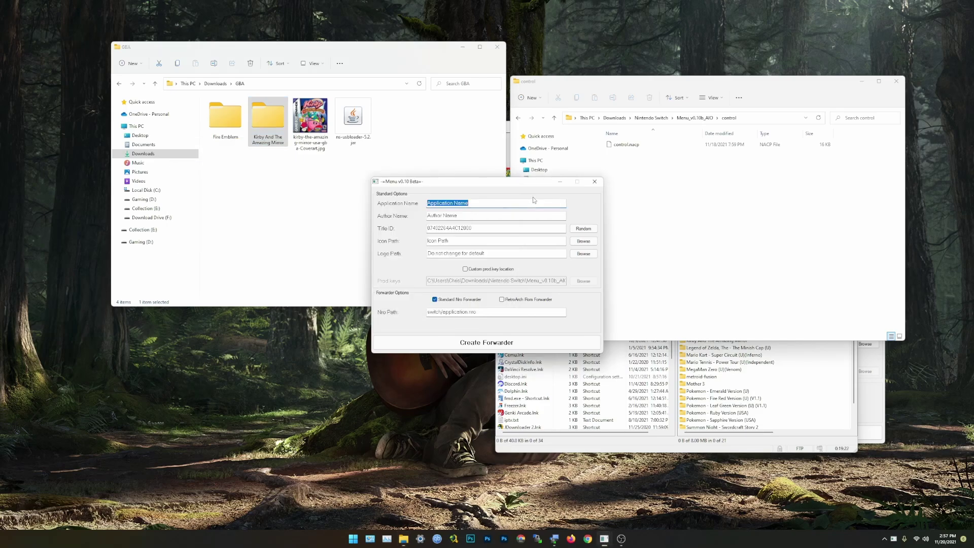
right_click(492, 203)
left_click(487, 239)
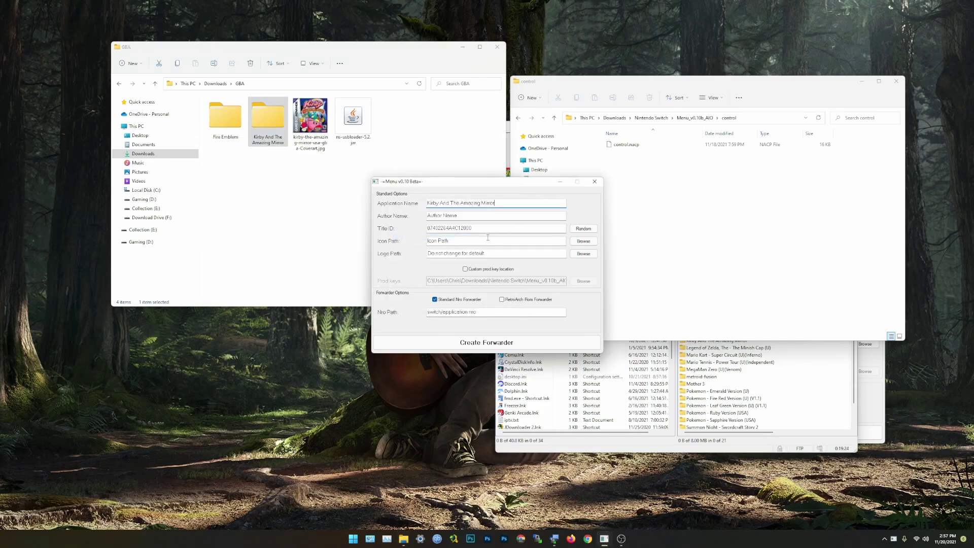
Enter author name 'hi', generate a random Title ID, and browse for an icon image
key("Tab")
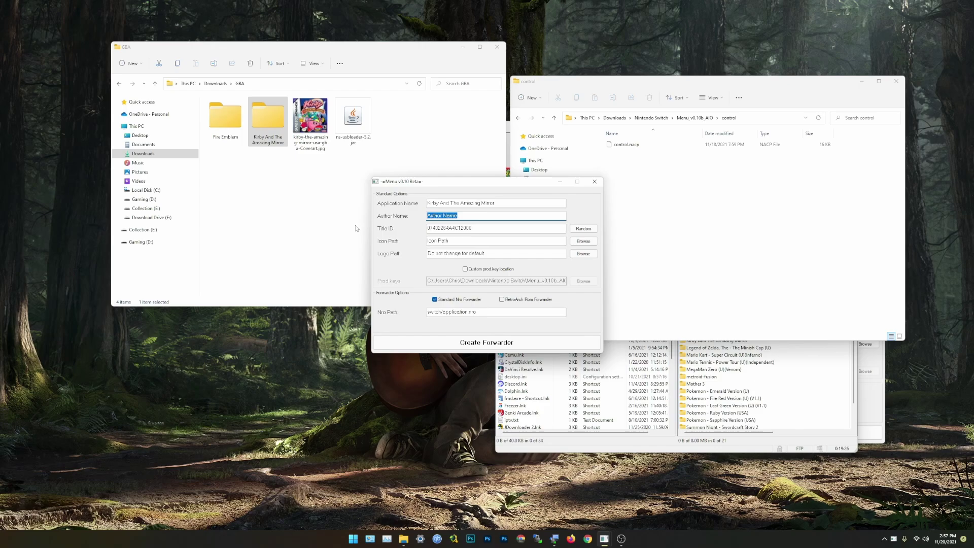
type("hi")
key("Tab")
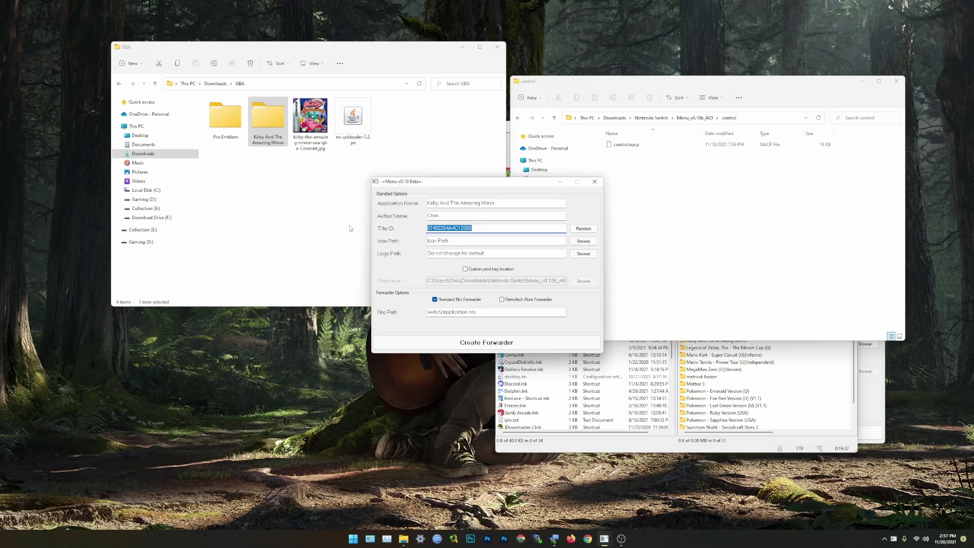
left_click(583, 229)
left_click(582, 229)
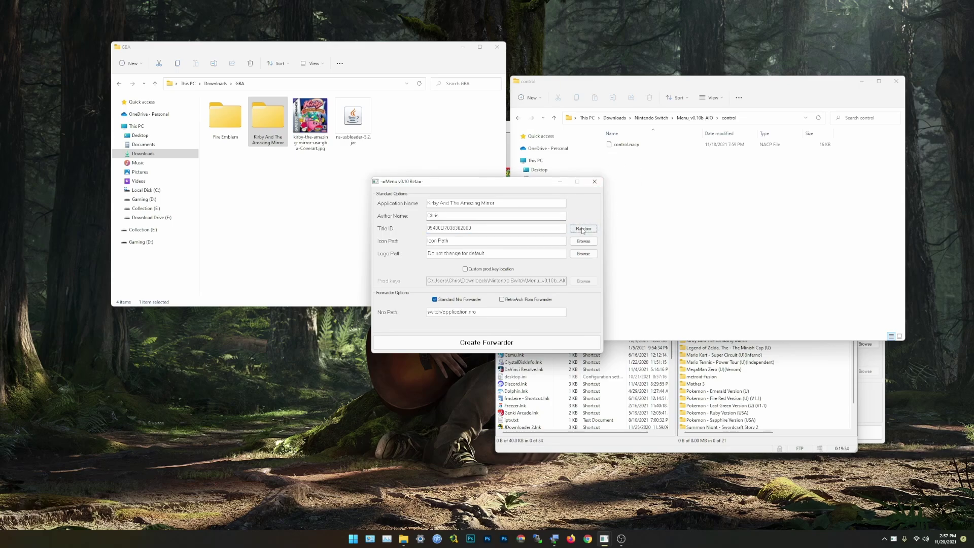
left_click(583, 229)
left_click(583, 229)
left_click(583, 241)
Set the icon to kirby-the-amazing-mirror-usa-gba-Coverart.jpg
double_click(174, 69)
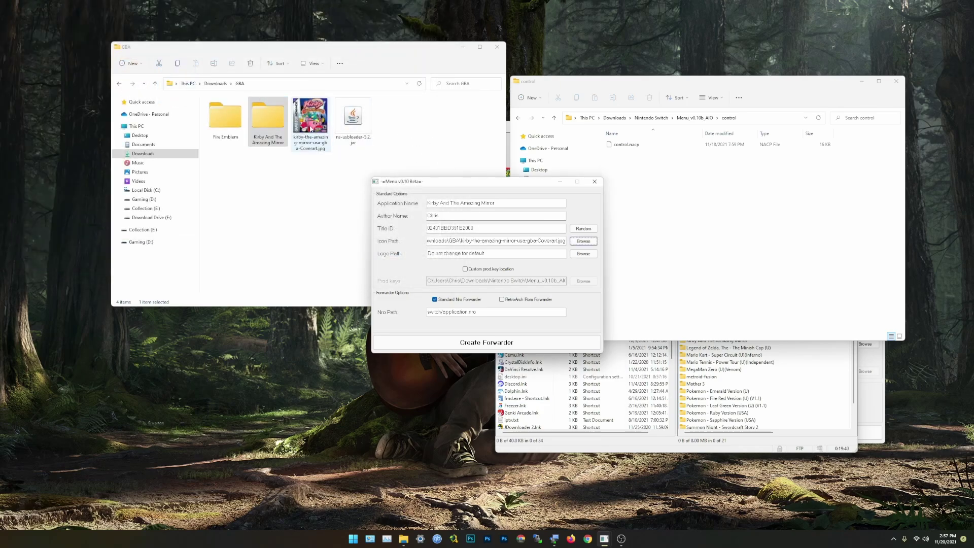
double_click(311, 125)
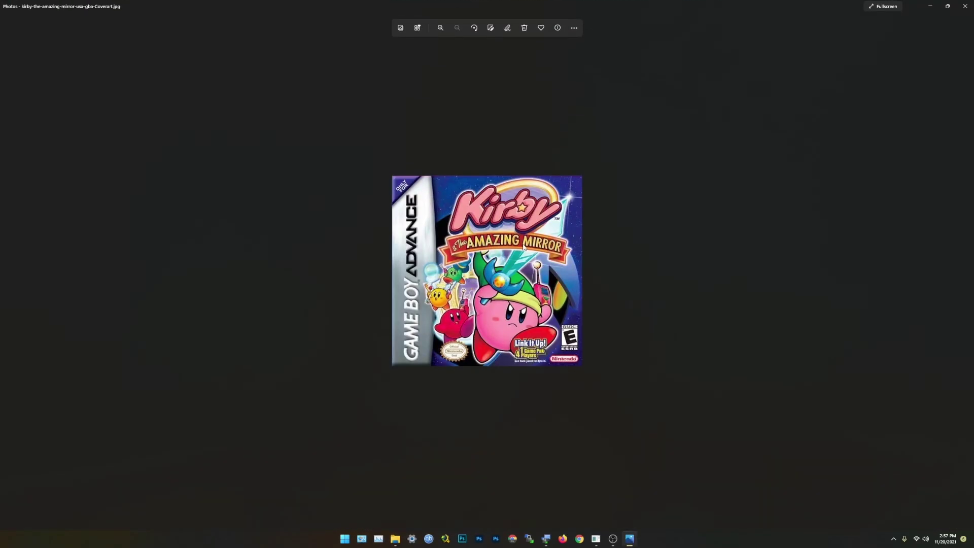
left_click(965, 6)
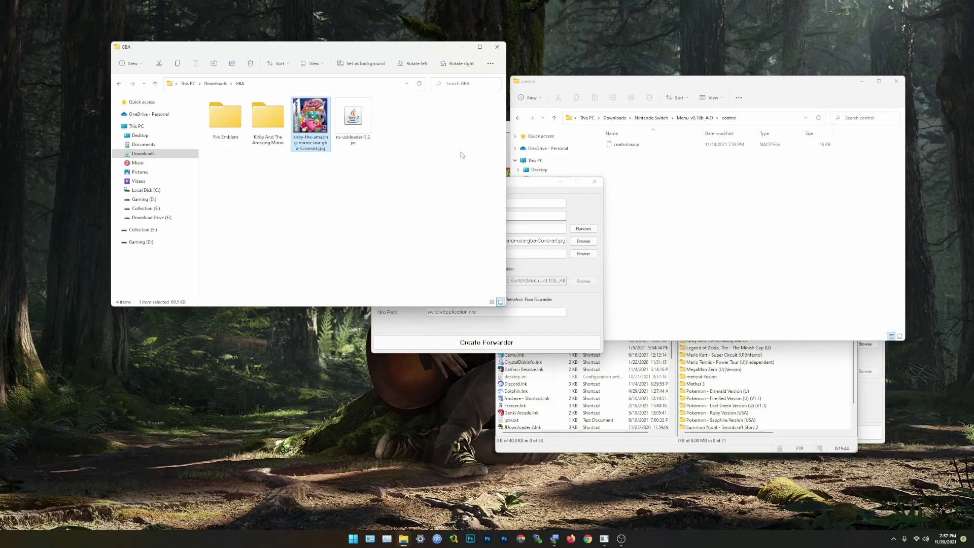
left_click(525, 185)
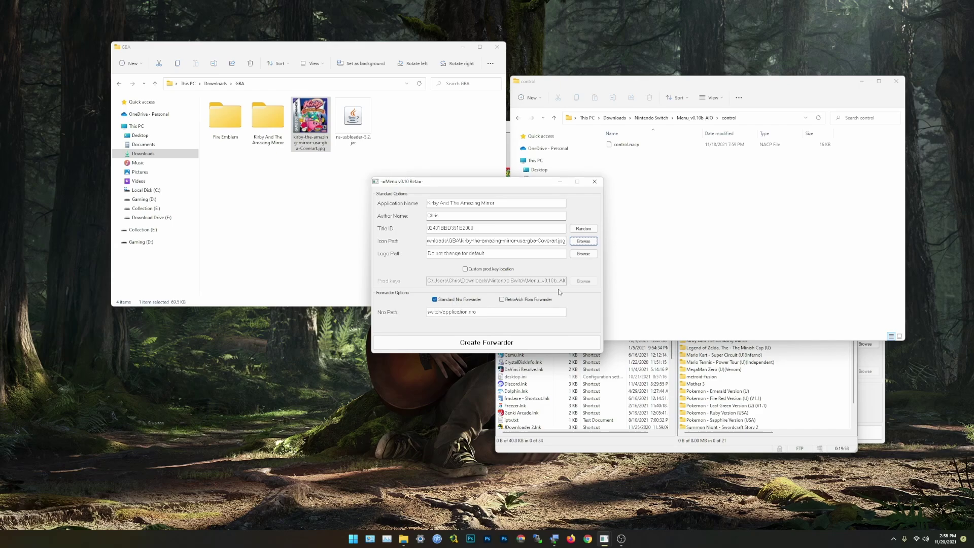
Switch to RetroArch Rom Forwarder and clear the default Core Path
left_click(515, 302)
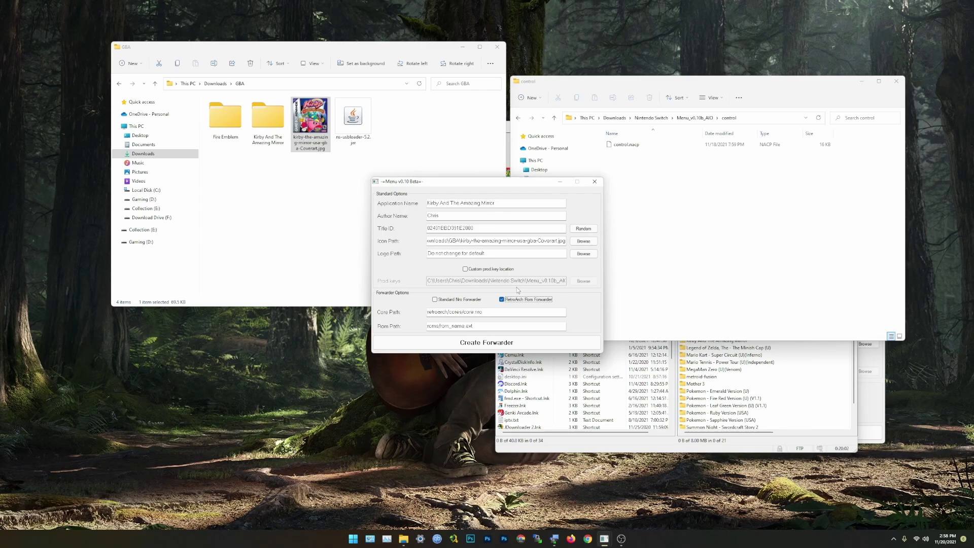
left_click_drag(499, 314, 369, 331)
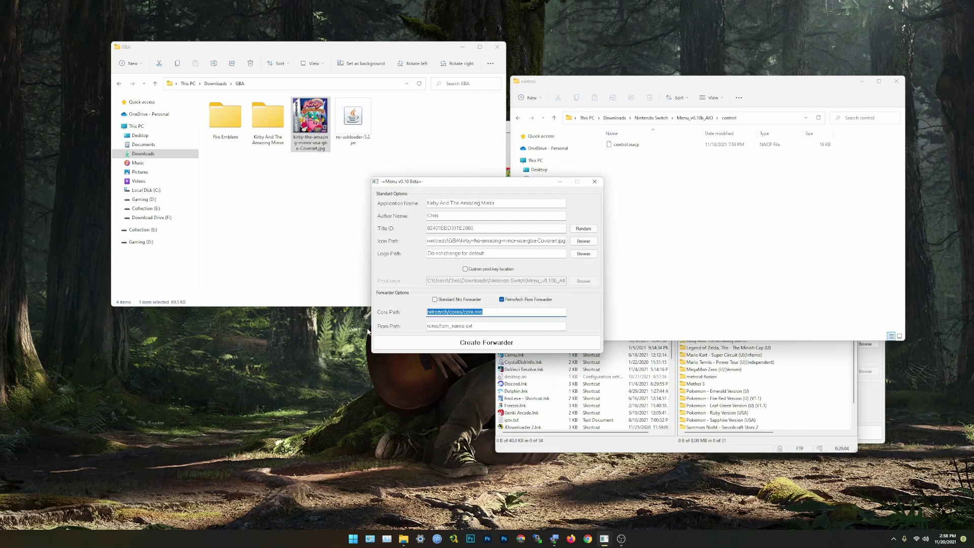
key("BackSpace")
In WinSCP, copy the full path of /retroarch/cores/mgba_libretro_libnx.nro
left_click(716, 455)
double_click(694, 290)
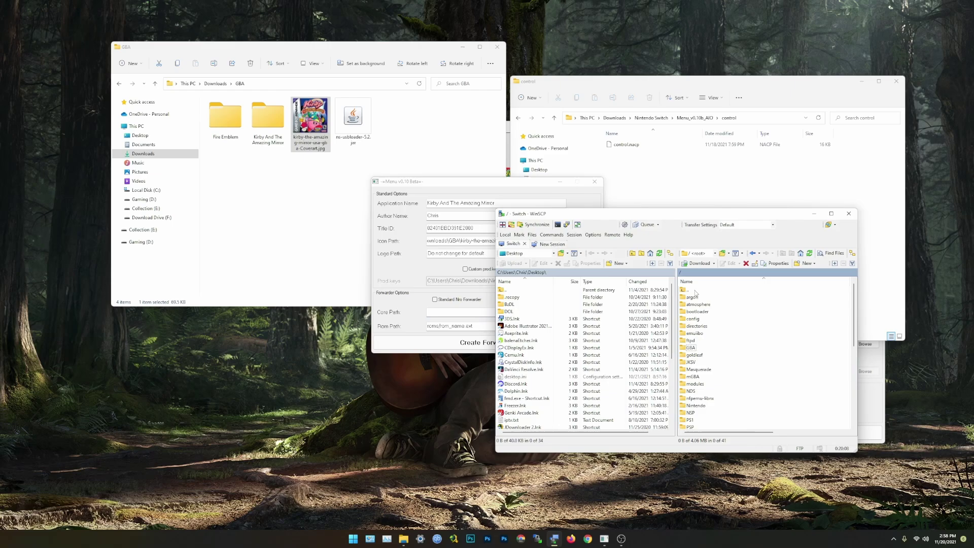
scroll(714, 398, "down", 3)
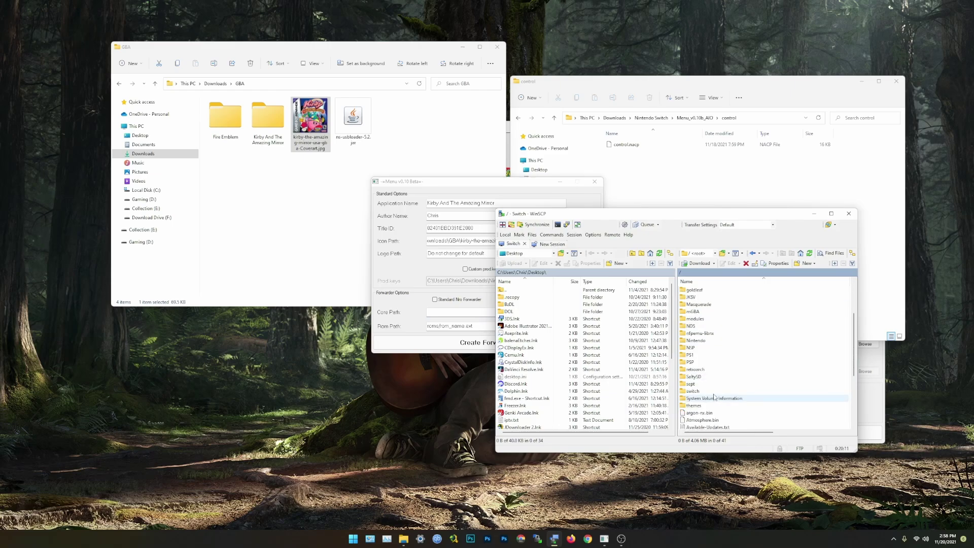
double_click(697, 369)
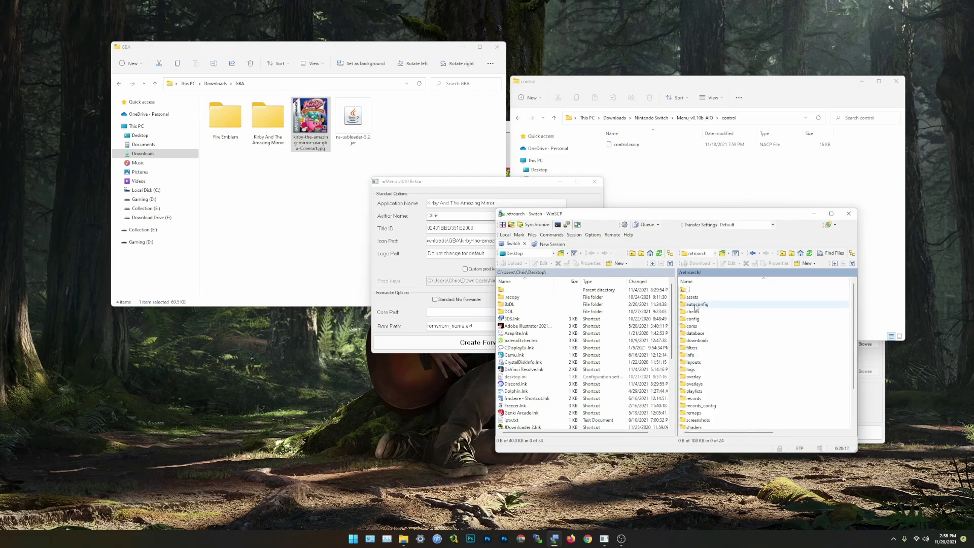
double_click(698, 333)
scroll(705, 345, "down", 15)
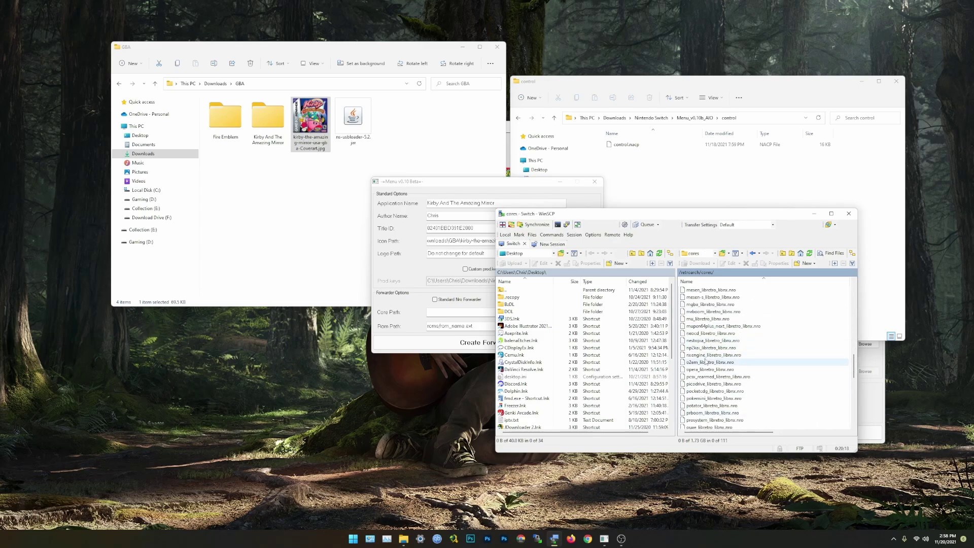
right_click(709, 304)
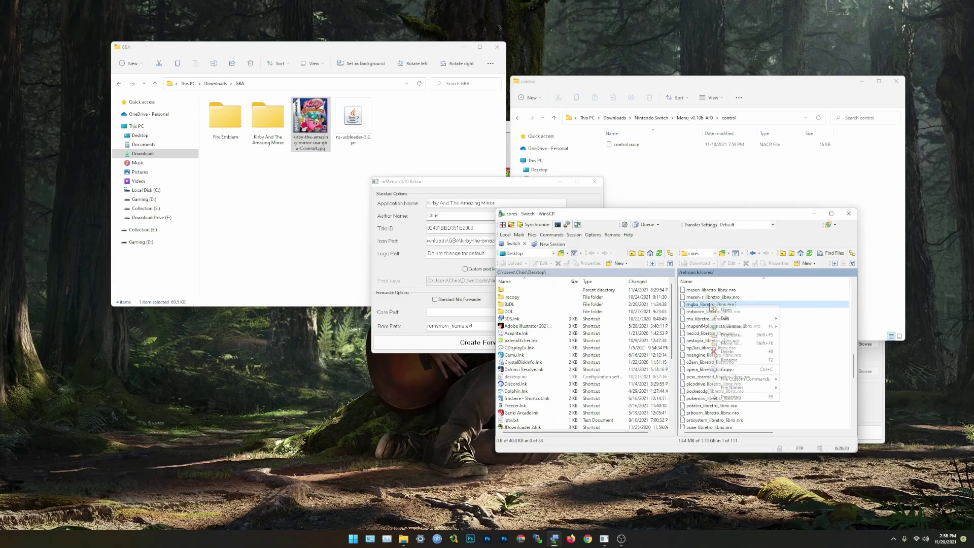
mouse_move(758, 330)
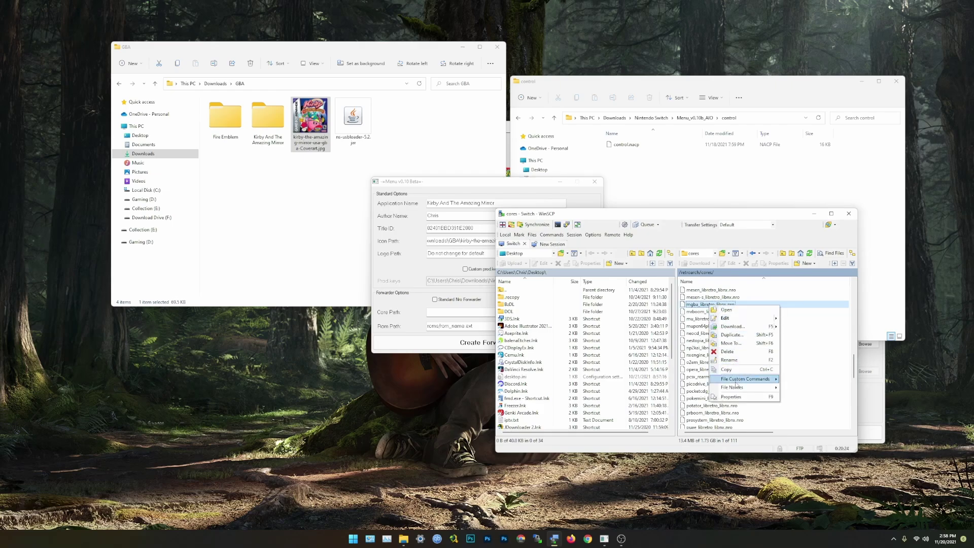
mouse_move(758, 387)
left_click(819, 405)
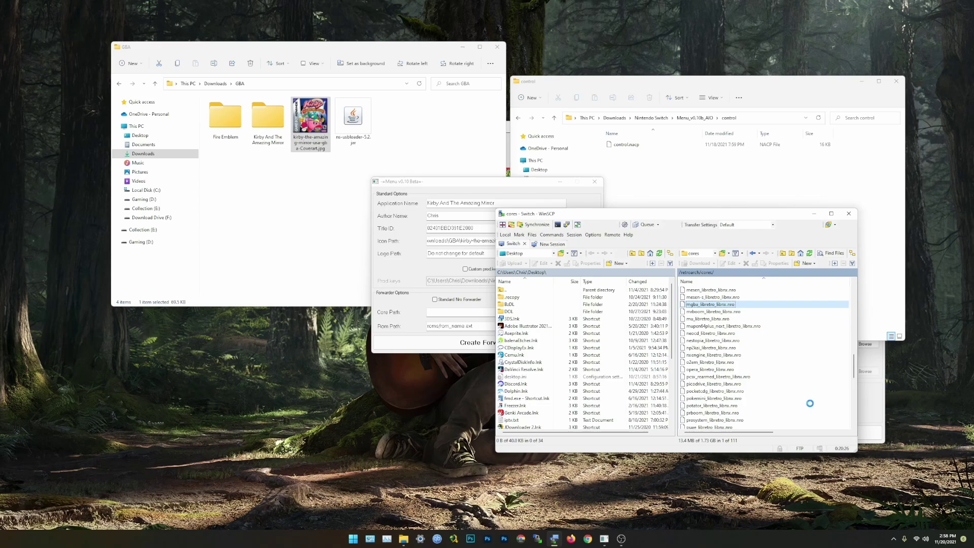
Paste /retroarch/cores/mgba_libretro_libnx.nro into the Core Path field
left_click(454, 312)
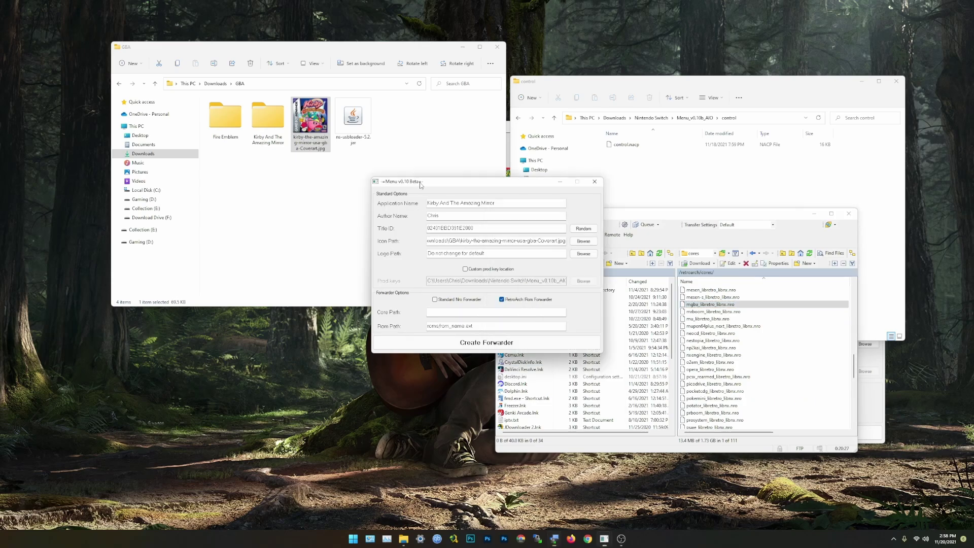
right_click(443, 313)
left_click(419, 347)
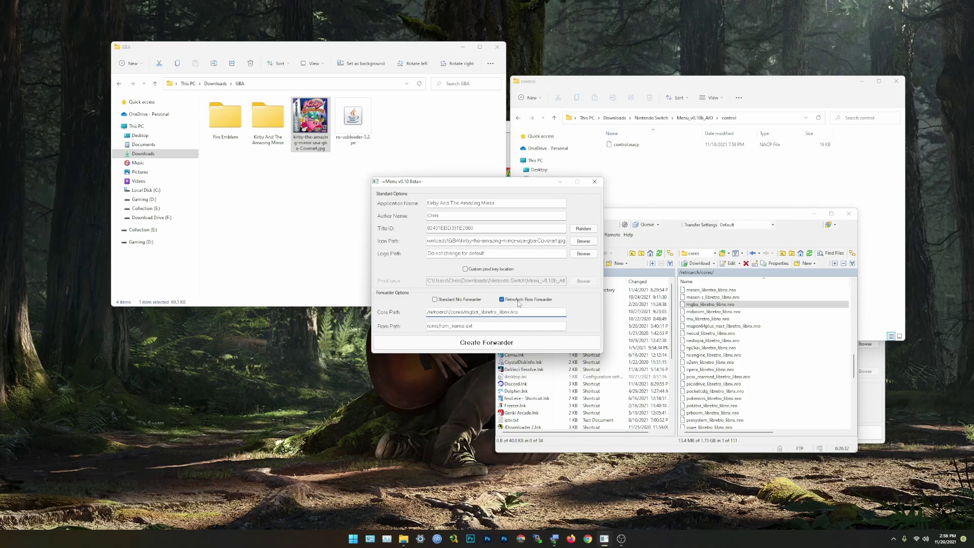
scroll(703, 296, "up", 10)
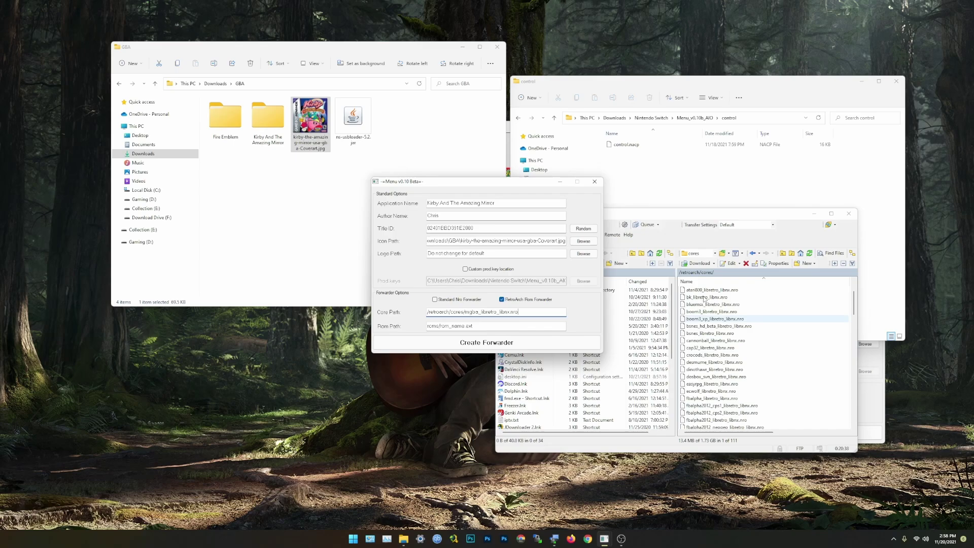
Copy the full path of the Kirby .gba file in /GBA/Kirby And The Amazing Mirror/
left_click(702, 297)
key("BackSpace")
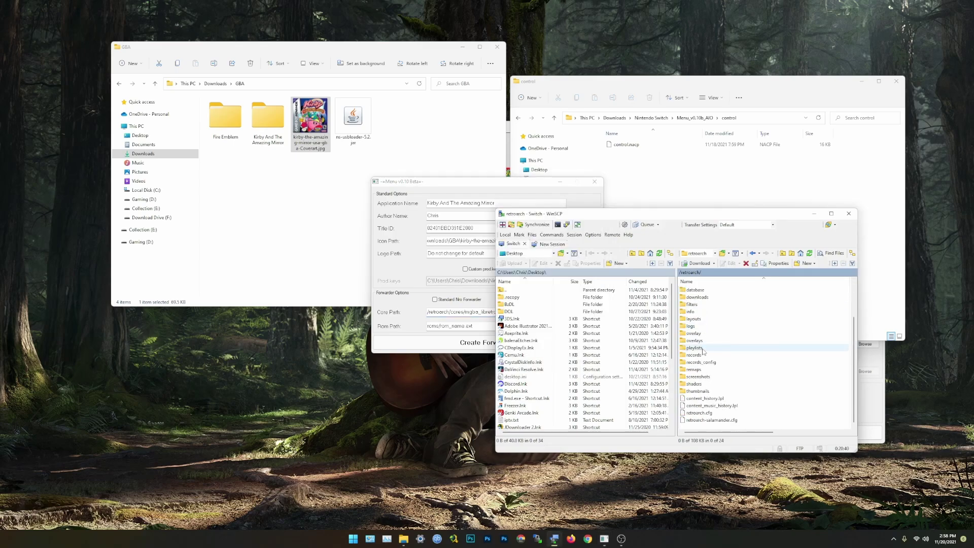
key("BackSpace")
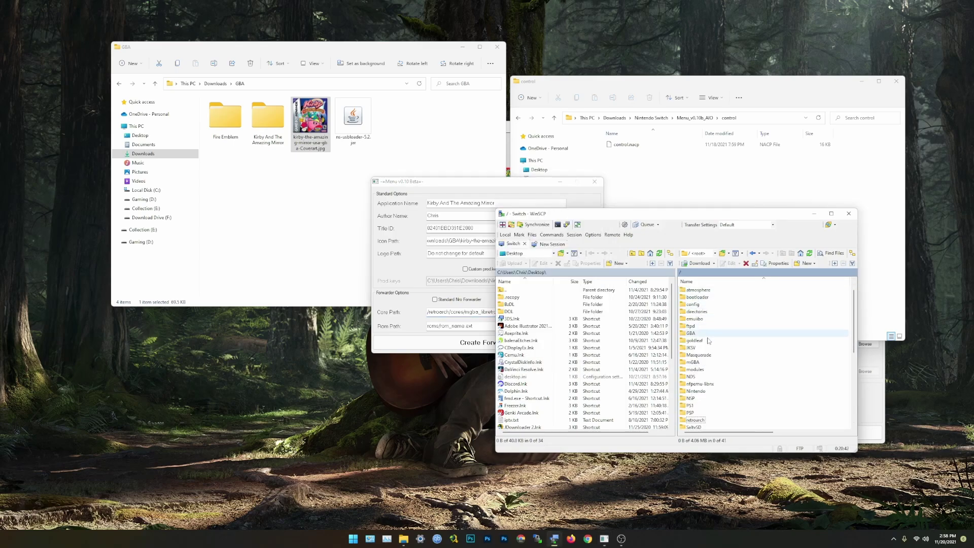
double_click(704, 334)
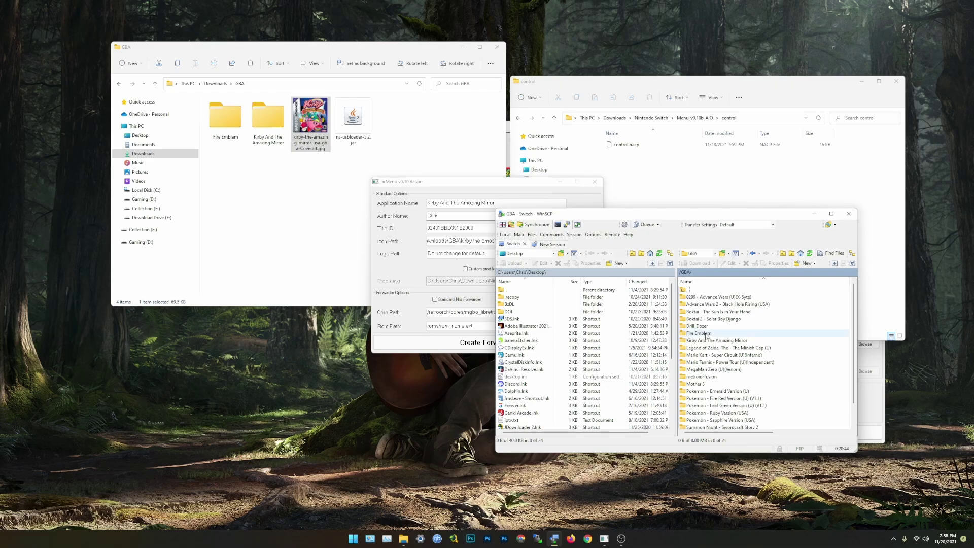
double_click(710, 318)
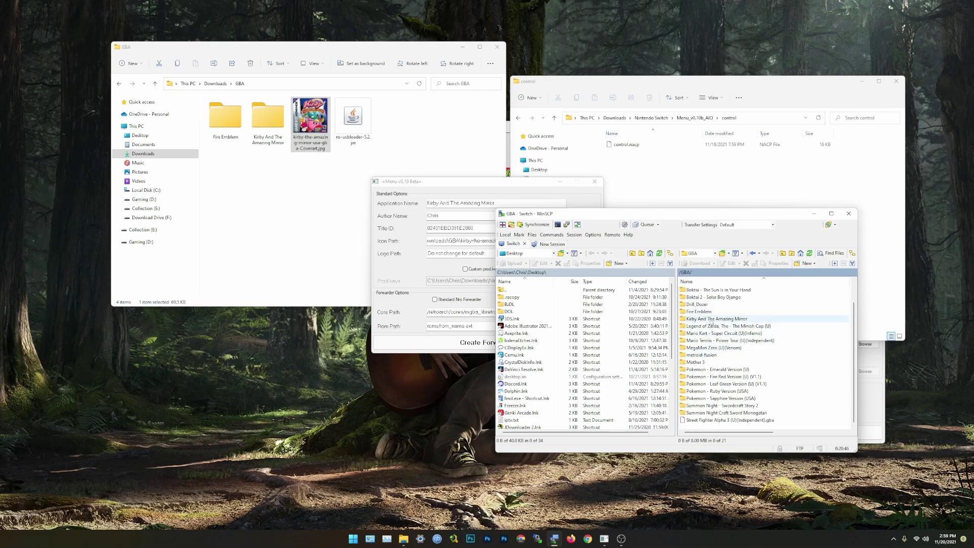
left_click(712, 298)
right_click(713, 298)
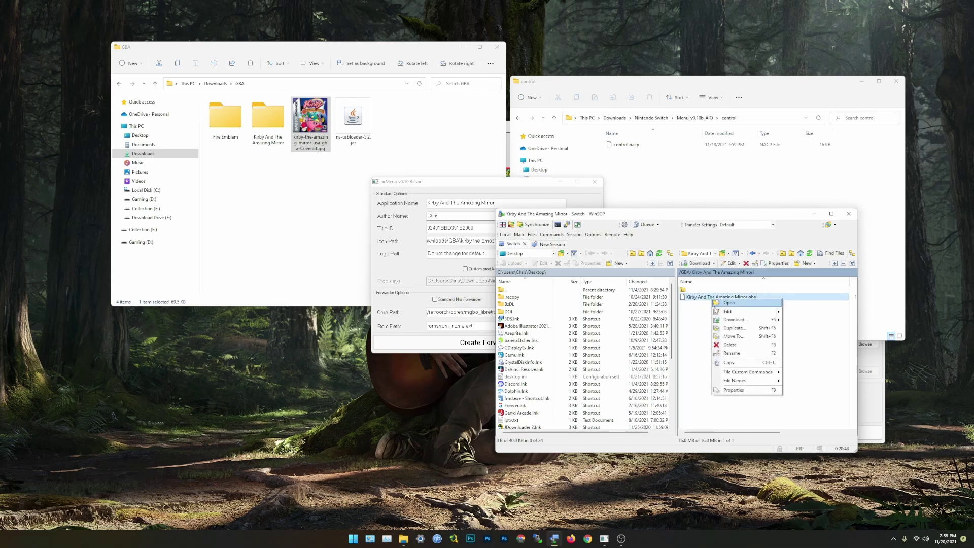
mouse_move(772, 381)
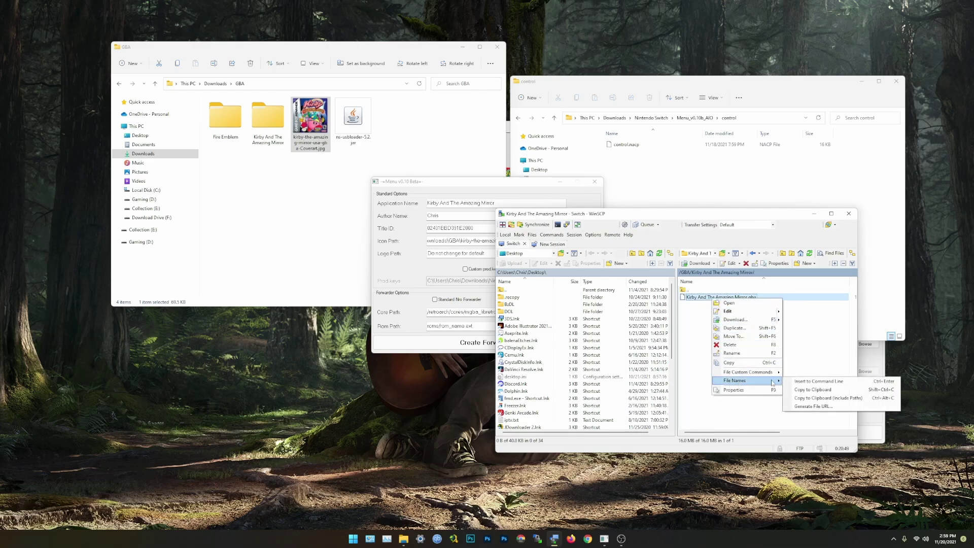
left_click(815, 397)
Replace Rom Path with /GBA/Kirby And The Amazing Mirror/Kirby And The Amazing Mirror.gba, without quotes
left_click(401, 330)
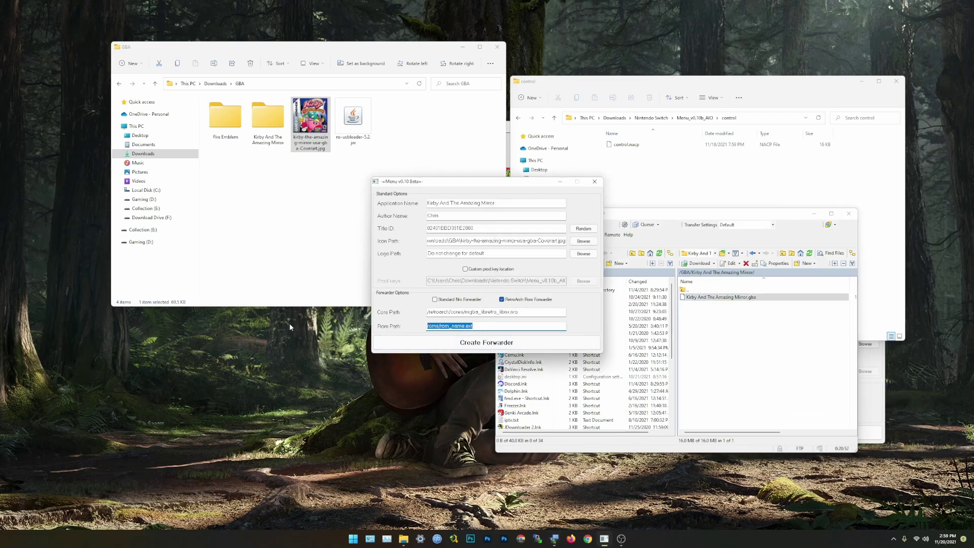
key("BackSpace")
right_click(446, 323)
left_click(421, 356)
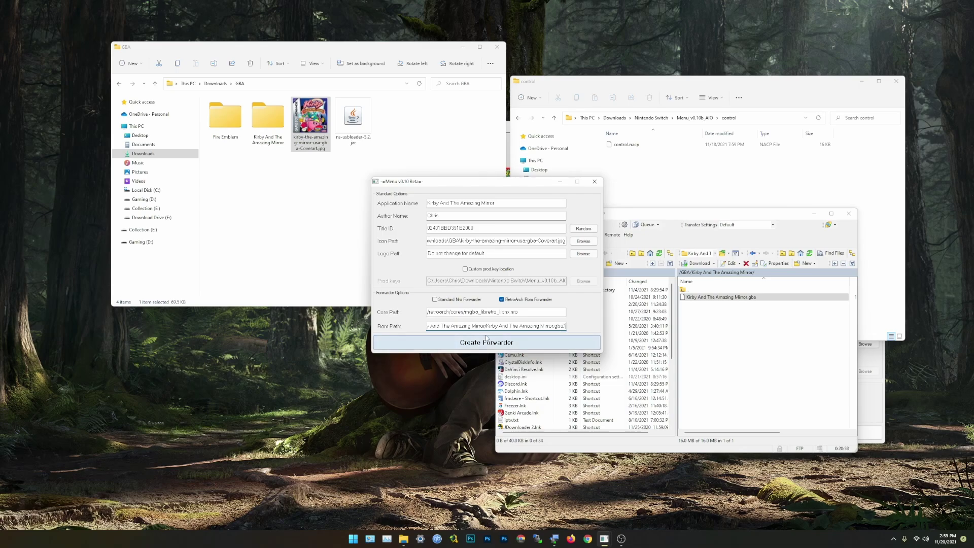
key("BackSpace")
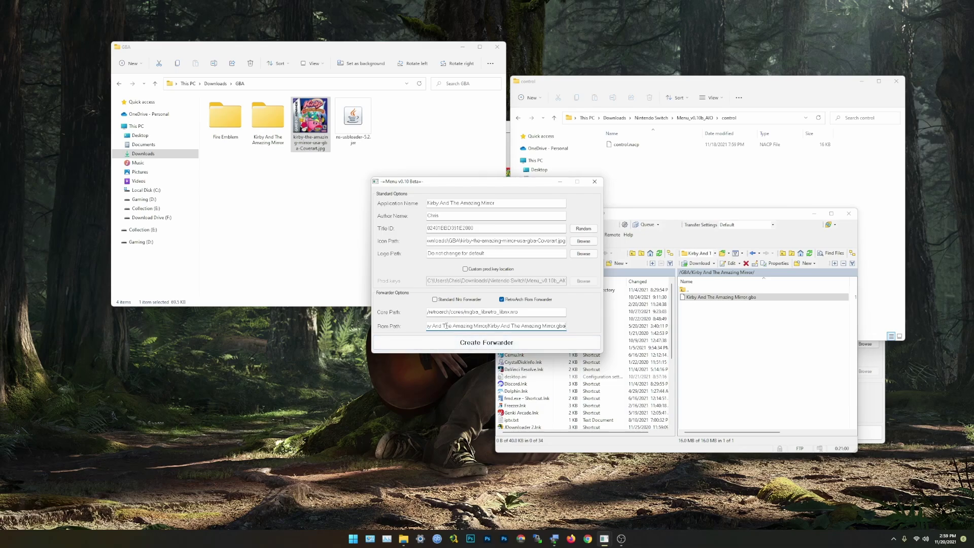
left_click_drag(443, 325, 396, 326)
left_click(442, 323)
key("BackSpace")
Create the Kirby forwarder NSP, then minimize Menu and WinSCP and move the NSP window down
left_click(502, 342)
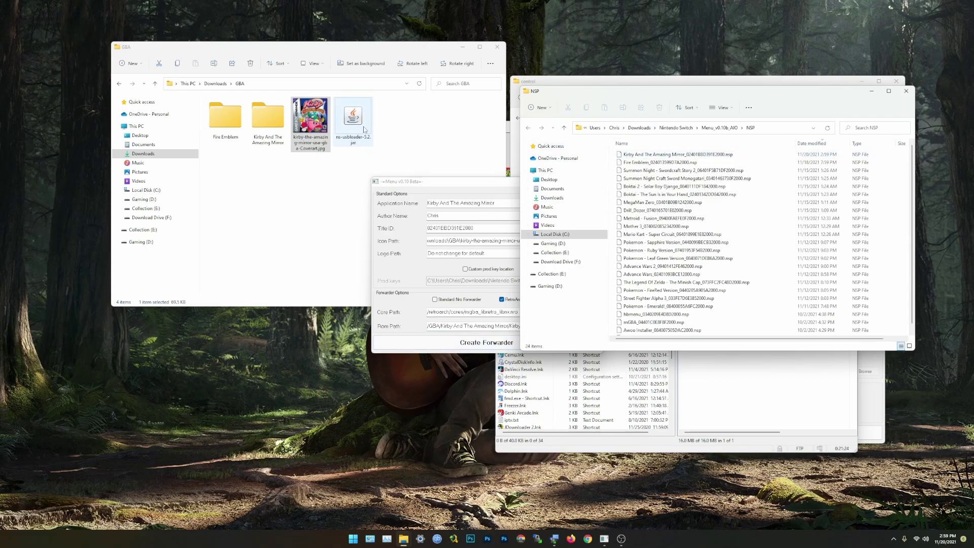
left_click(490, 190)
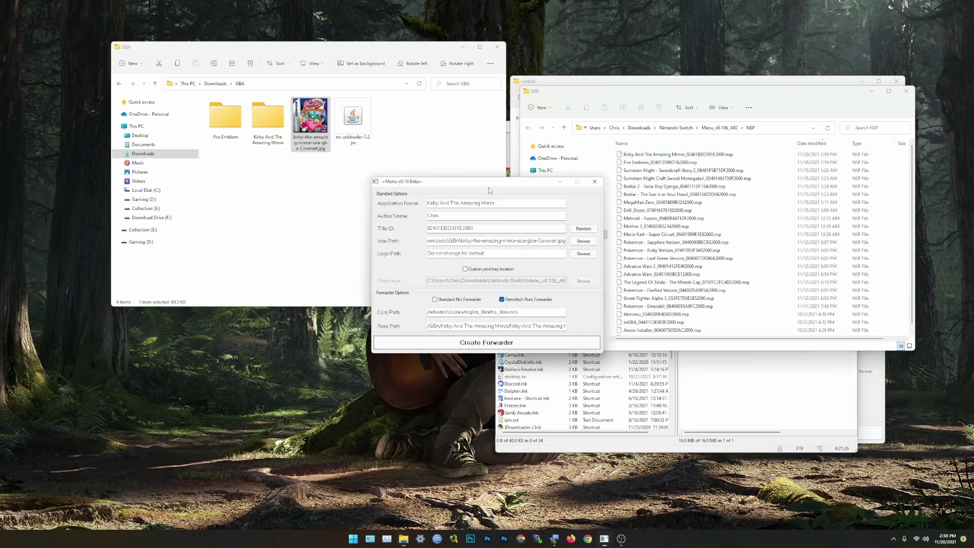
left_click(561, 184)
left_click_drag(765, 92, 769, 268)
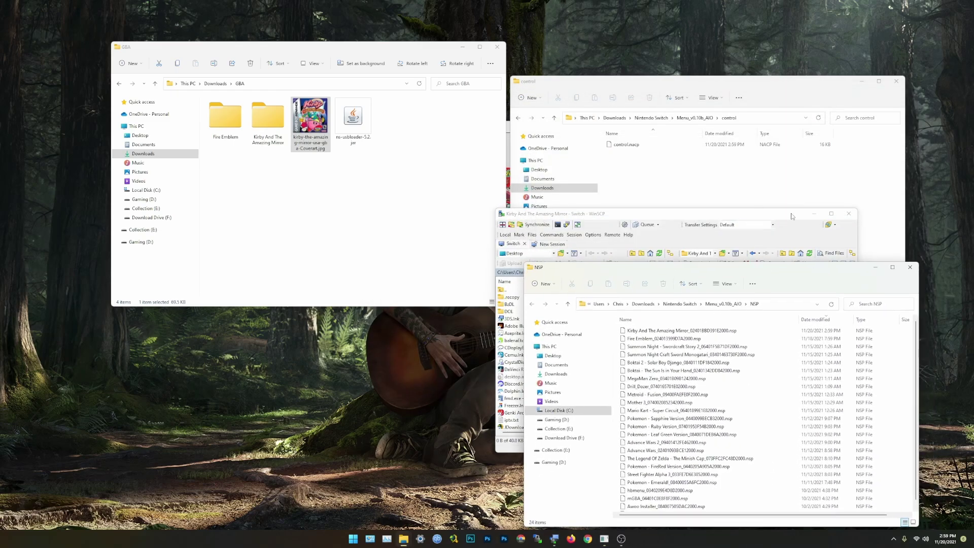
left_click(814, 214)
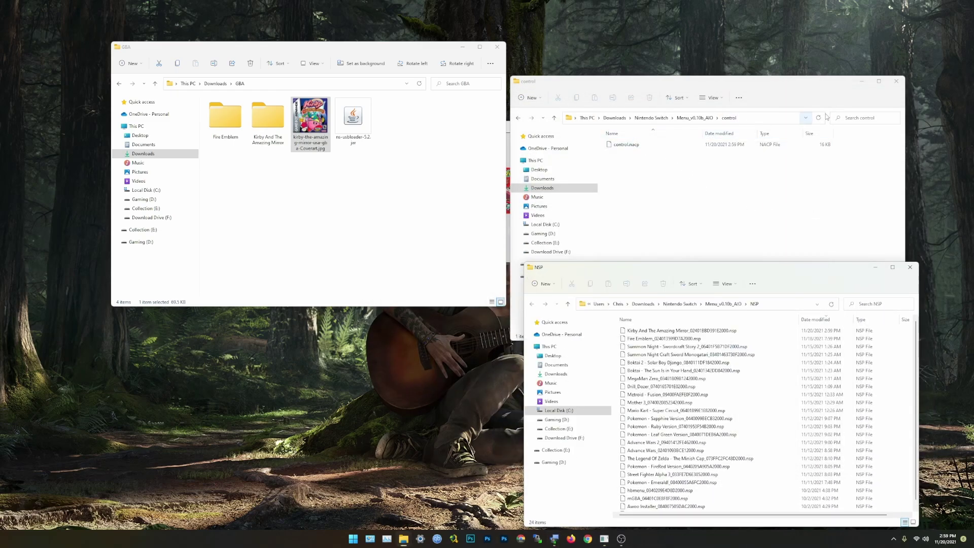
Close the control folder, move the Switch view up-right, and launch NS-USBloader
left_click(896, 82)
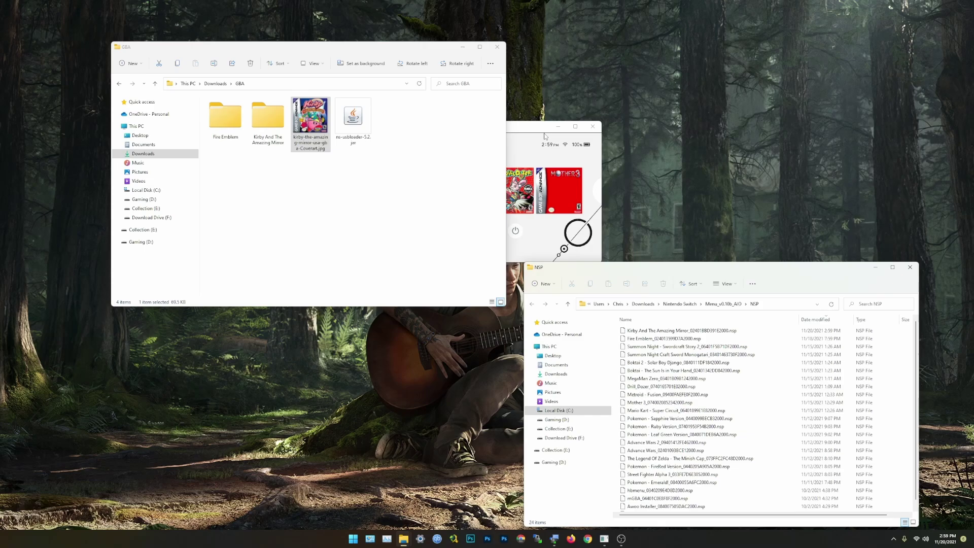
left_click_drag(544, 132, 785, 102)
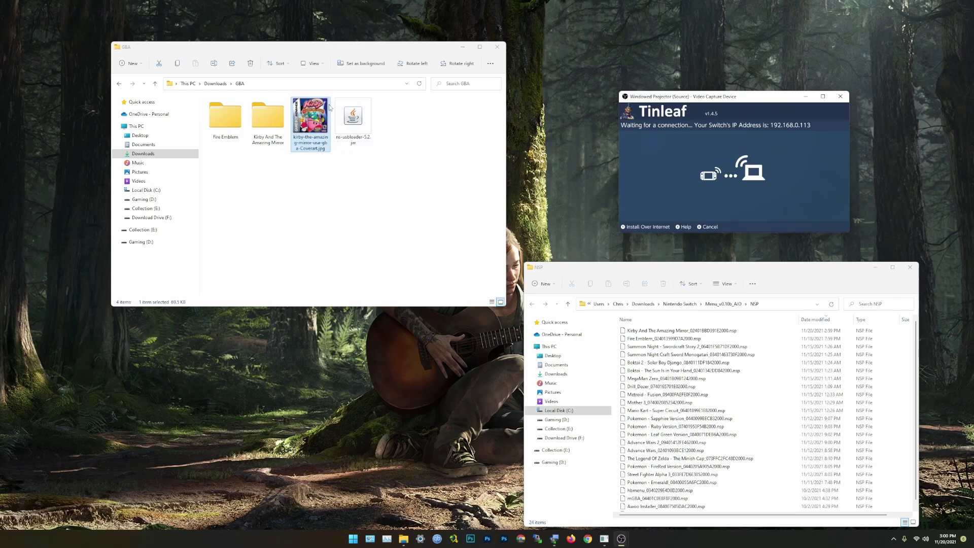
double_click(353, 120)
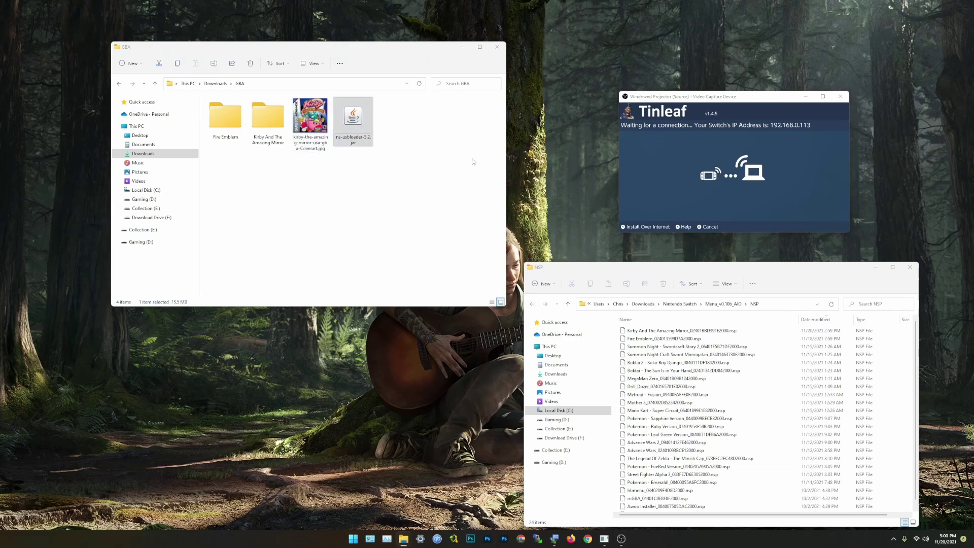
Add the Kirby NSP to NS-USBloader, upload it to the Switch, and close the NSP folder
left_click_drag(398, 100, 310, 98)
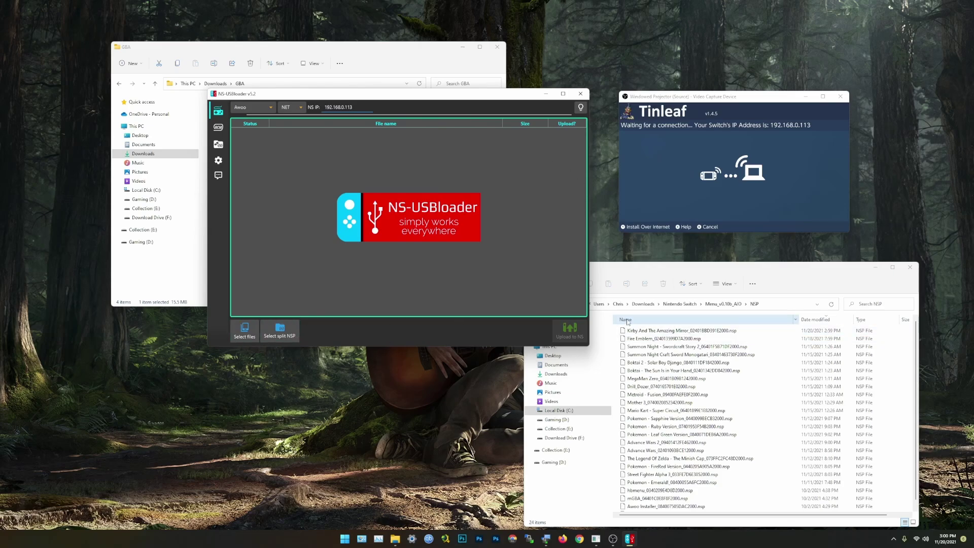
left_click_drag(680, 331, 370, 234)
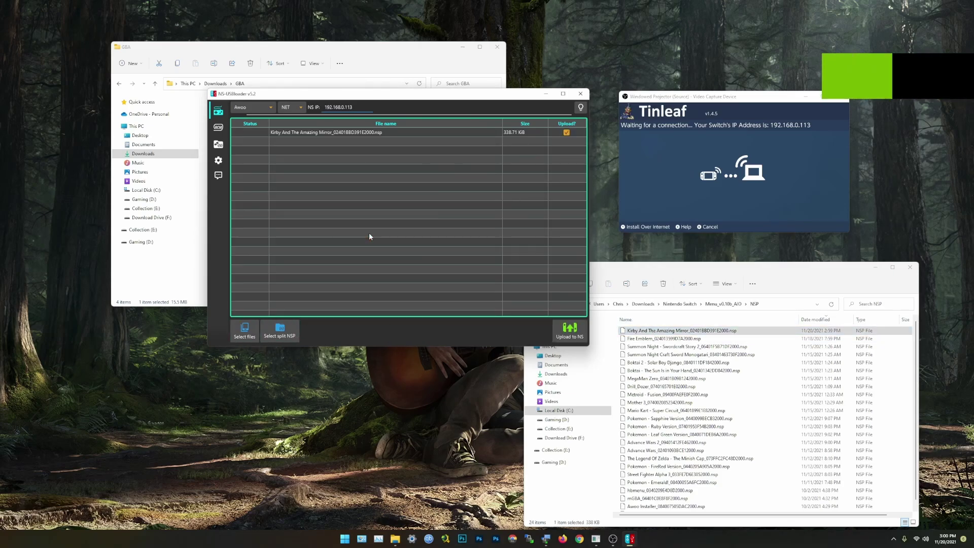
left_click(569, 329)
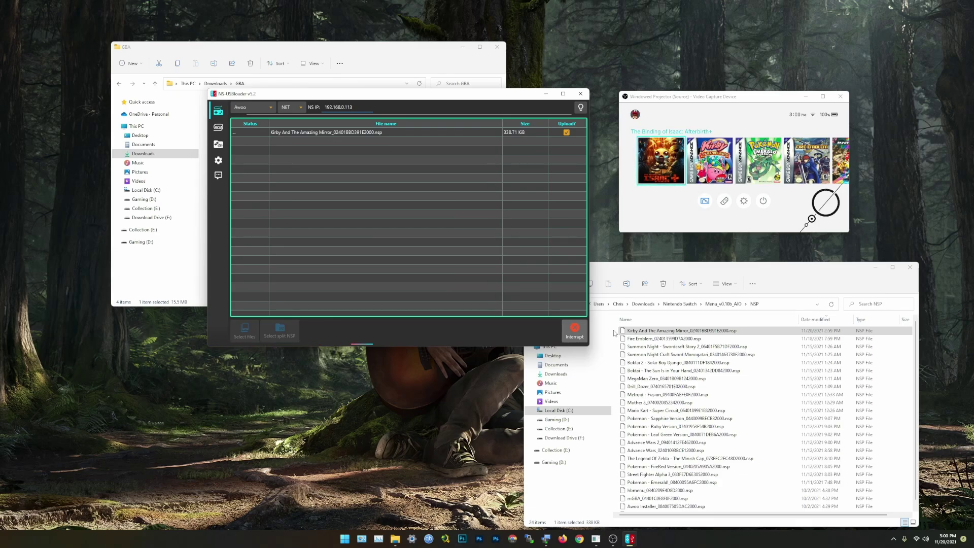
left_click(909, 267)
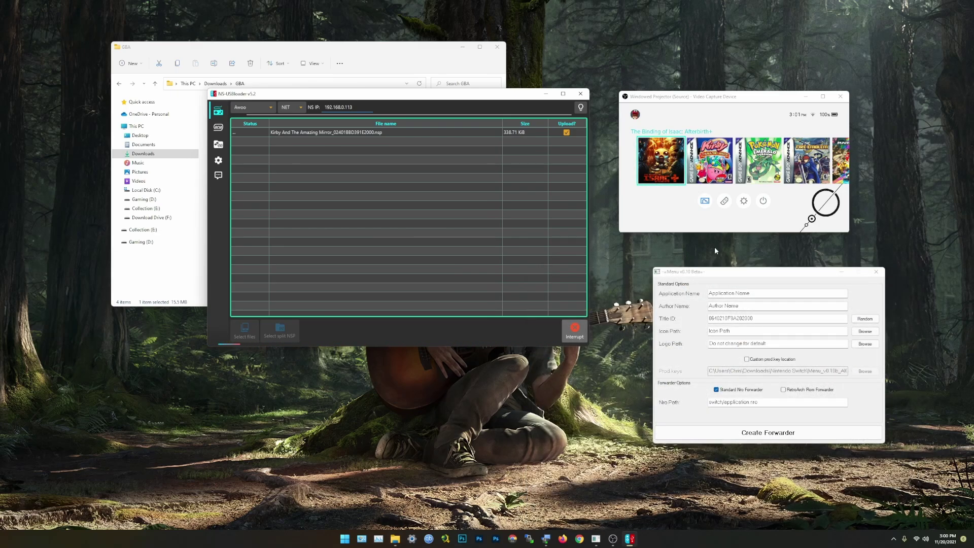
Close Menu v0.10 Beta and move the NS-USBloader window up and to the left
left_click(876, 271)
left_click_drag(499, 101, 411, 89)
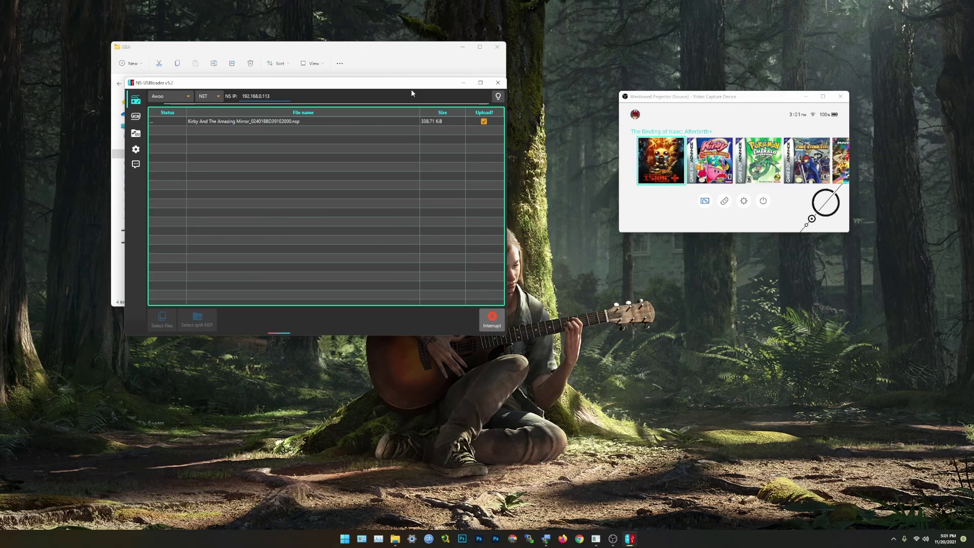
In WinSCP, go up from the GBA folder to the storage root and browse /switch/'s .nro files
left_click(546, 538)
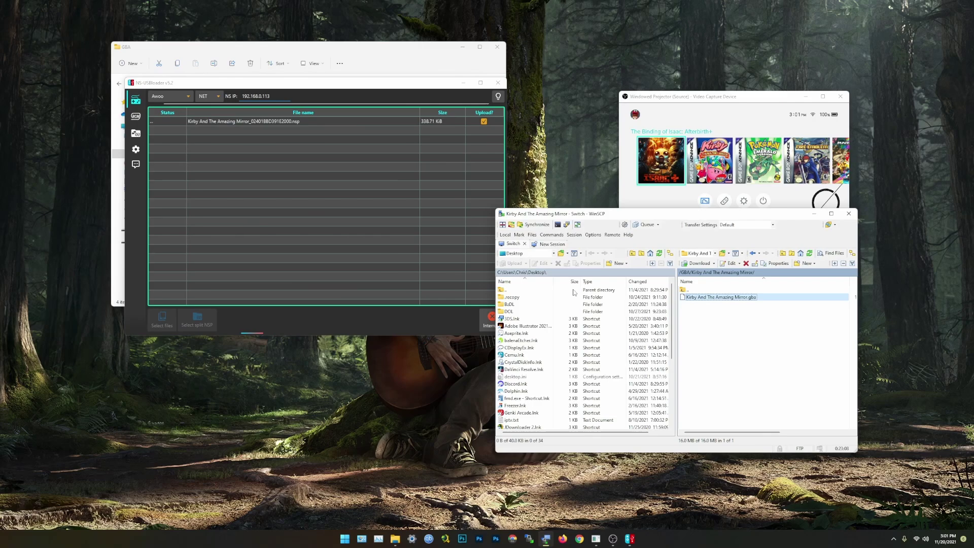
double_click(698, 289)
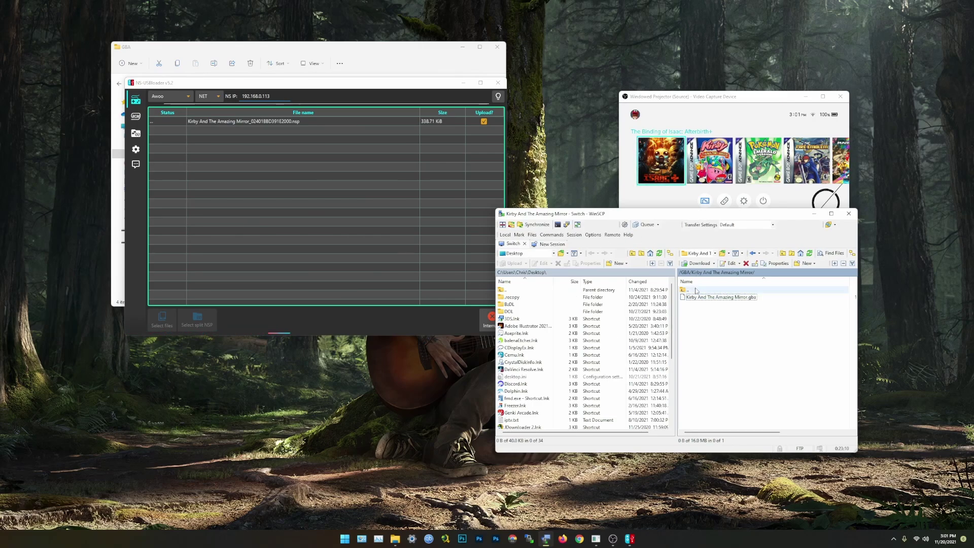
double_click(696, 290)
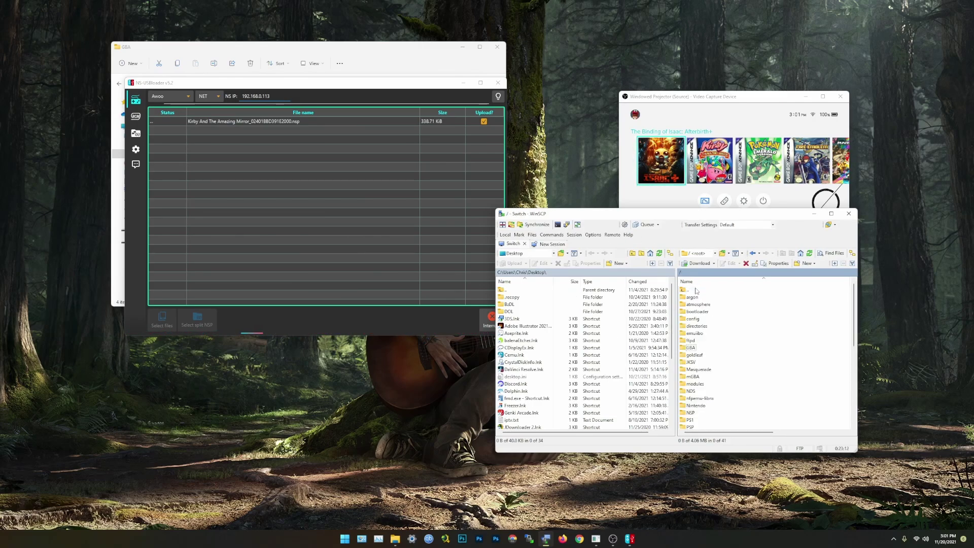
double_click(694, 413)
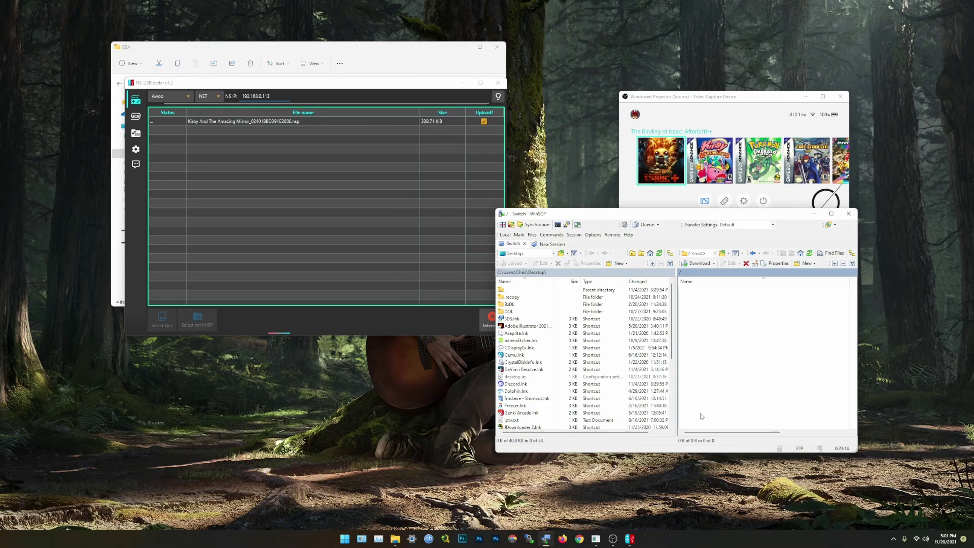
scroll(722, 375, "down", 3)
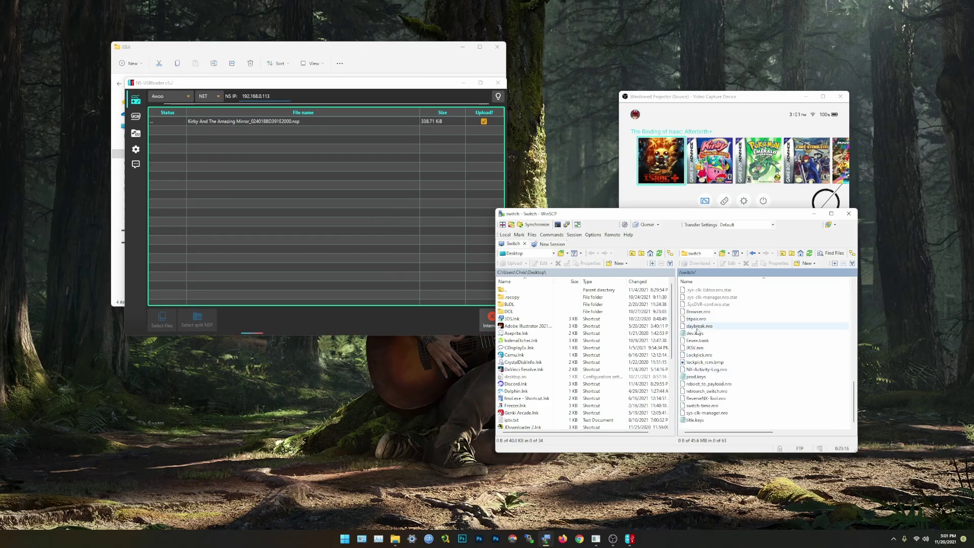